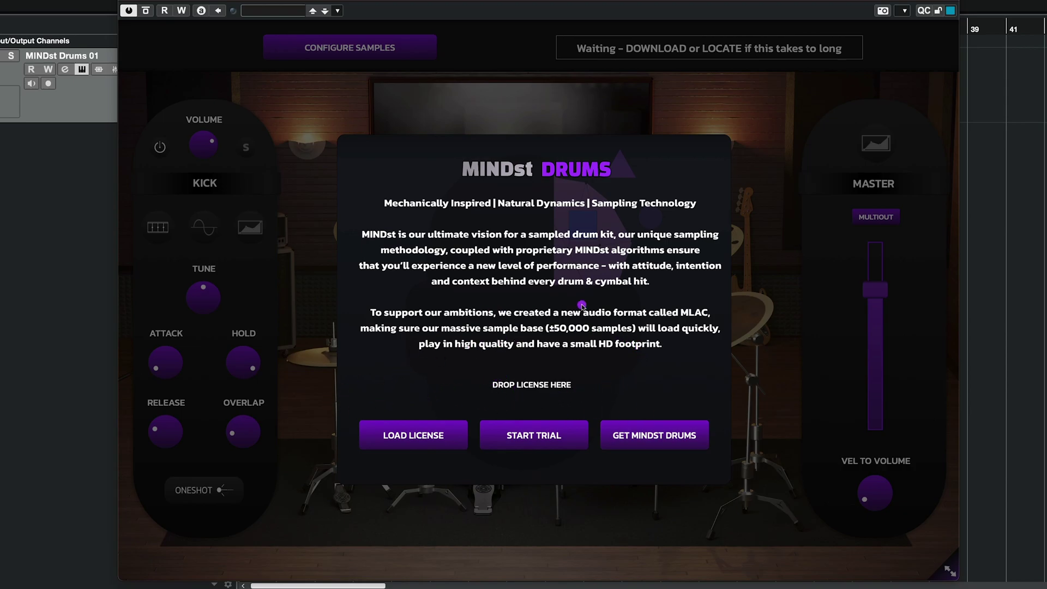
Activate the licence by loading the LicenseKey .txt file from Downloads > License.
left_click(409, 436)
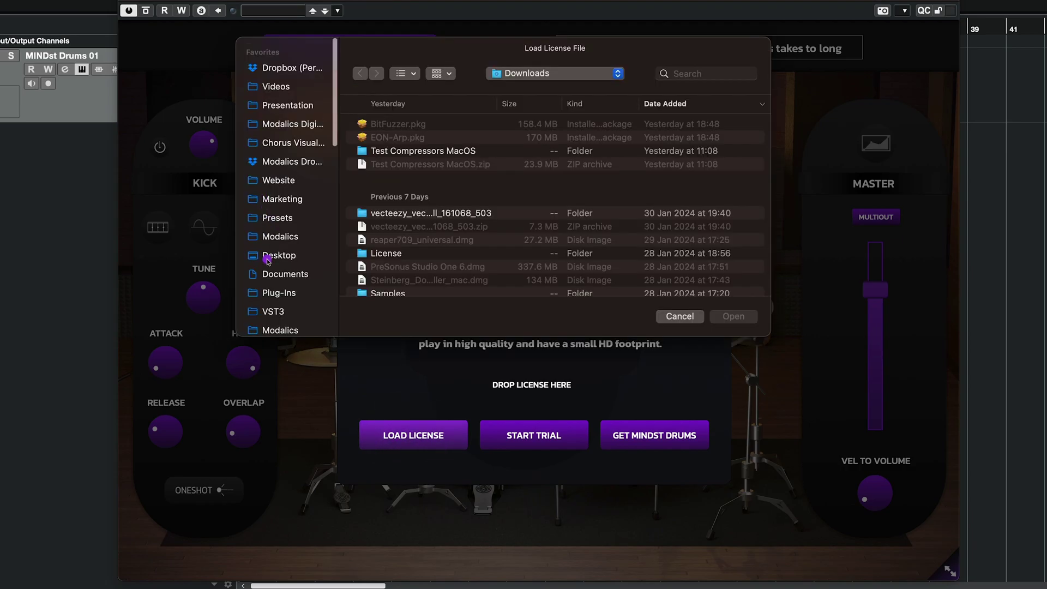
scroll(267, 260, "down", 3)
scroll(268, 260, "down", 2)
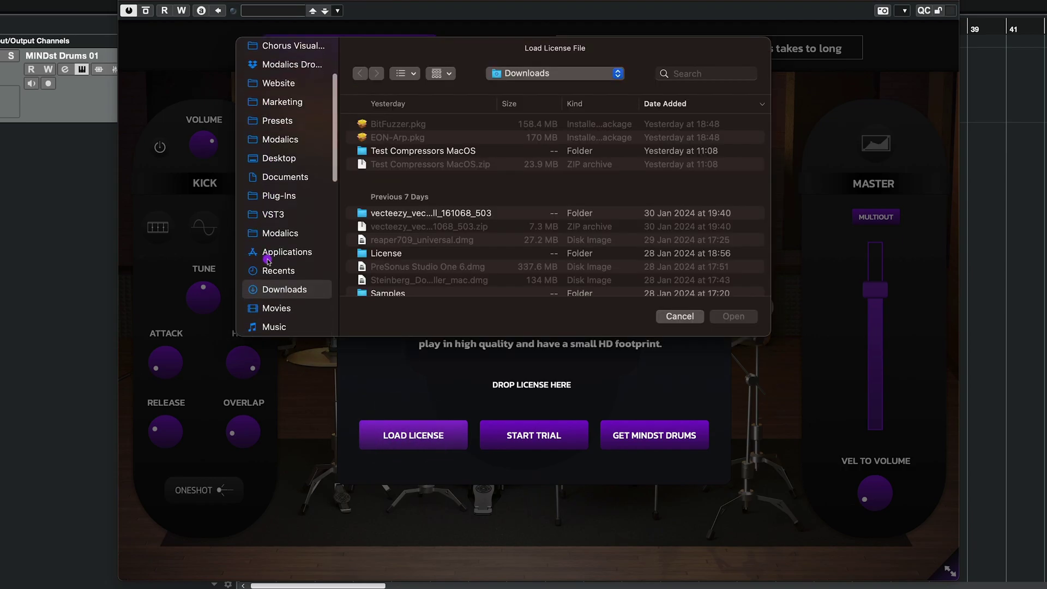
double_click(380, 253)
left_click(433, 124)
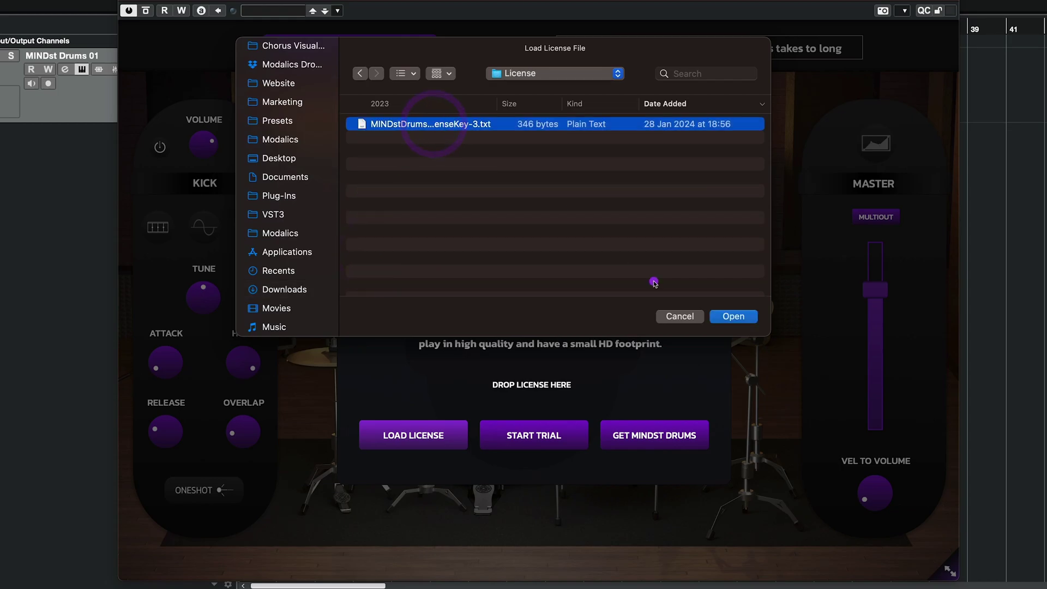
left_click(733, 317)
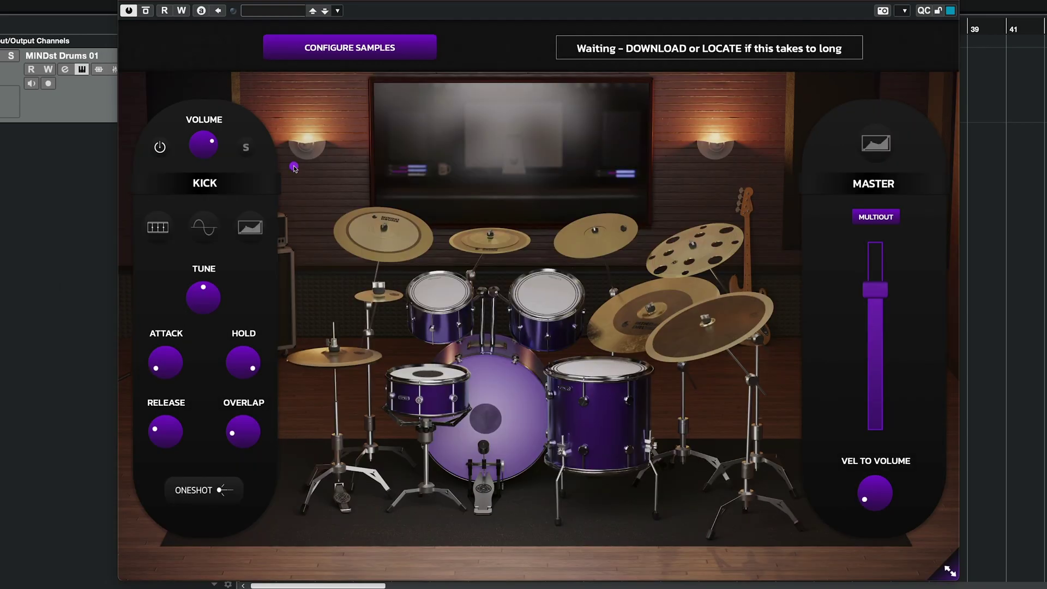
Close the licence overview and start downloading the MLAC 16 BIT samples from Configure Samples.
left_click(343, 89)
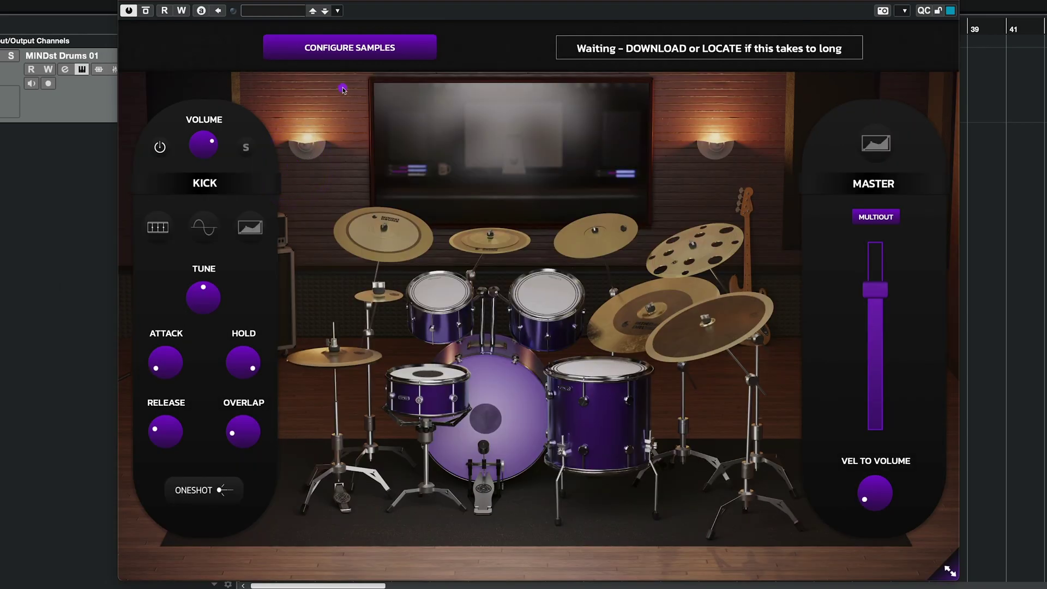
left_click(327, 49)
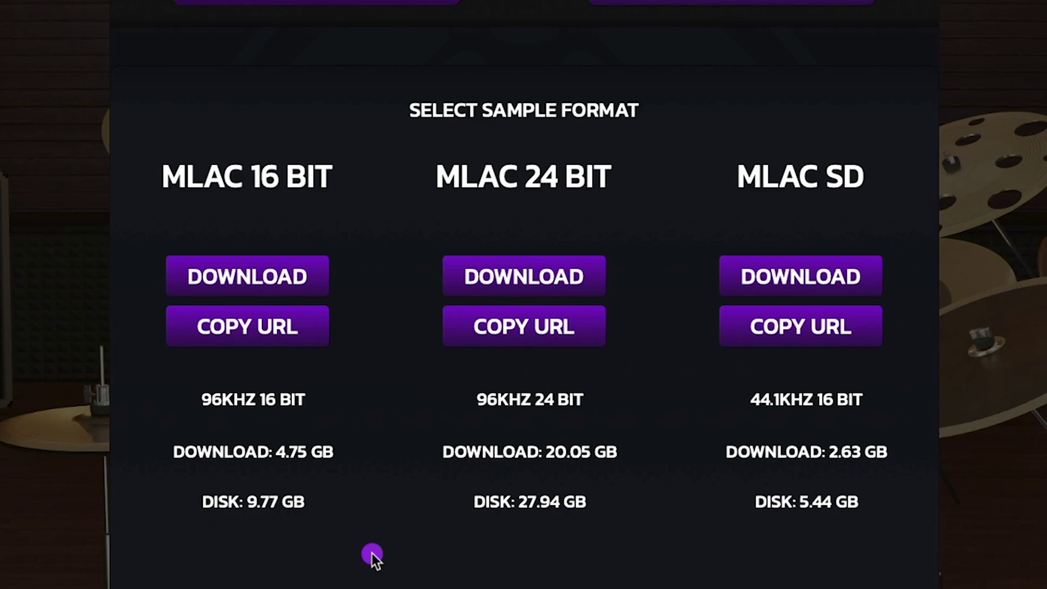
left_click(242, 342)
left_click(325, 276)
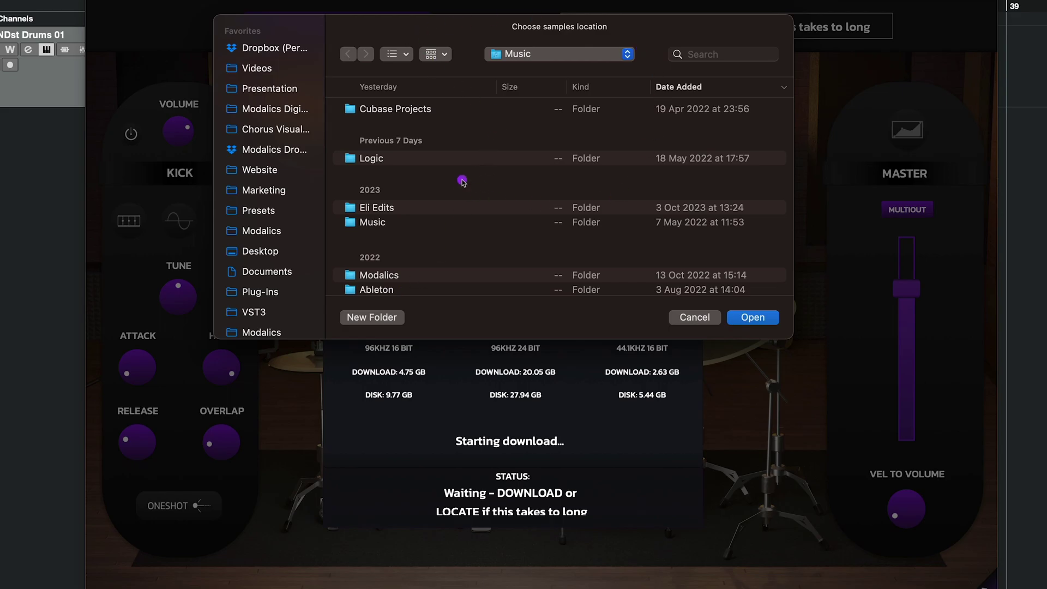
Store the 16-bit samples in the Music folder and let the download complete.
left_click(753, 318)
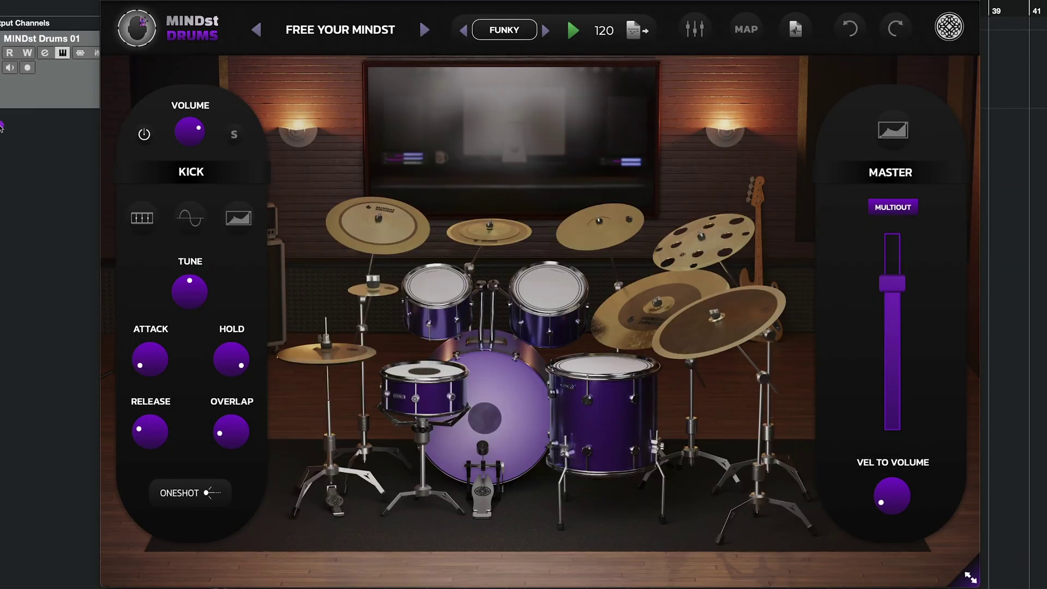
Audition the kick, snare, small tom and large tom, then play the FUNKY groove at 120.
left_click(510, 410)
left_click(420, 389)
left_click(437, 287)
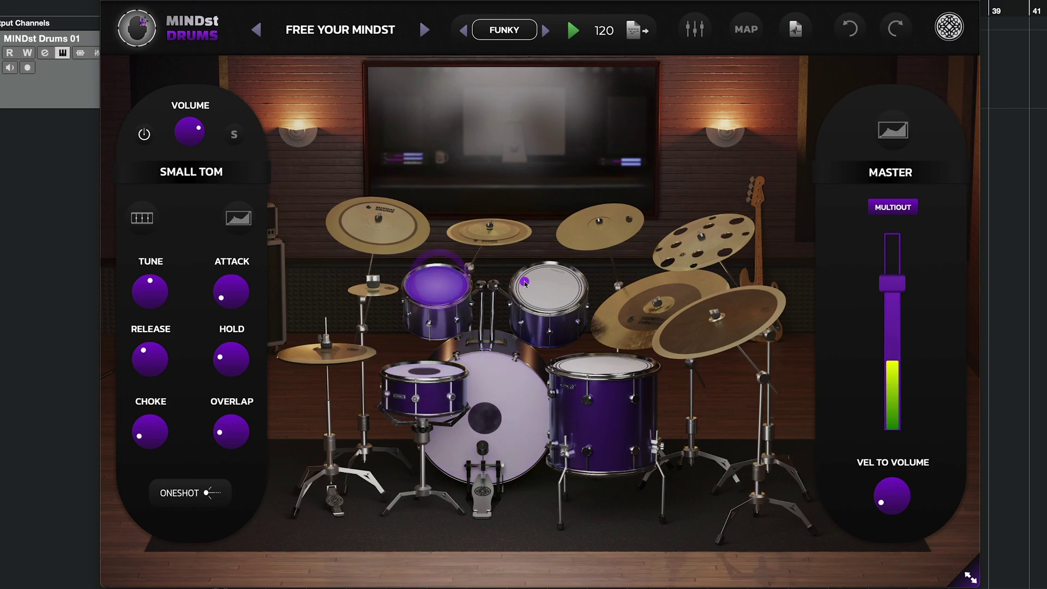
left_click(548, 289)
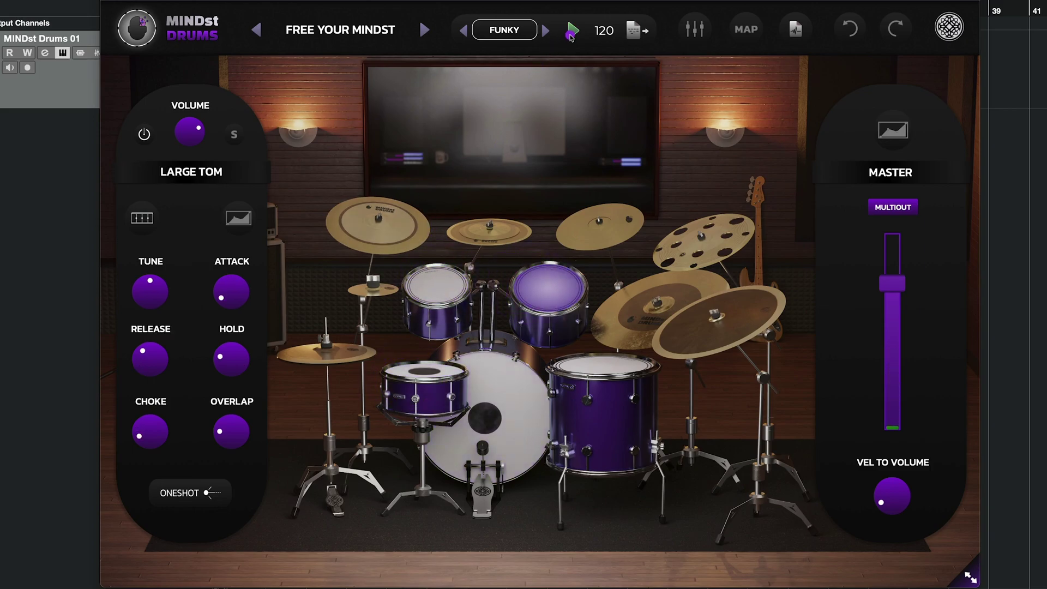
left_click(571, 32)
Copy the MLAC 16 BIT download URL from the Sample Manager to the clipboard.
left_click(797, 31)
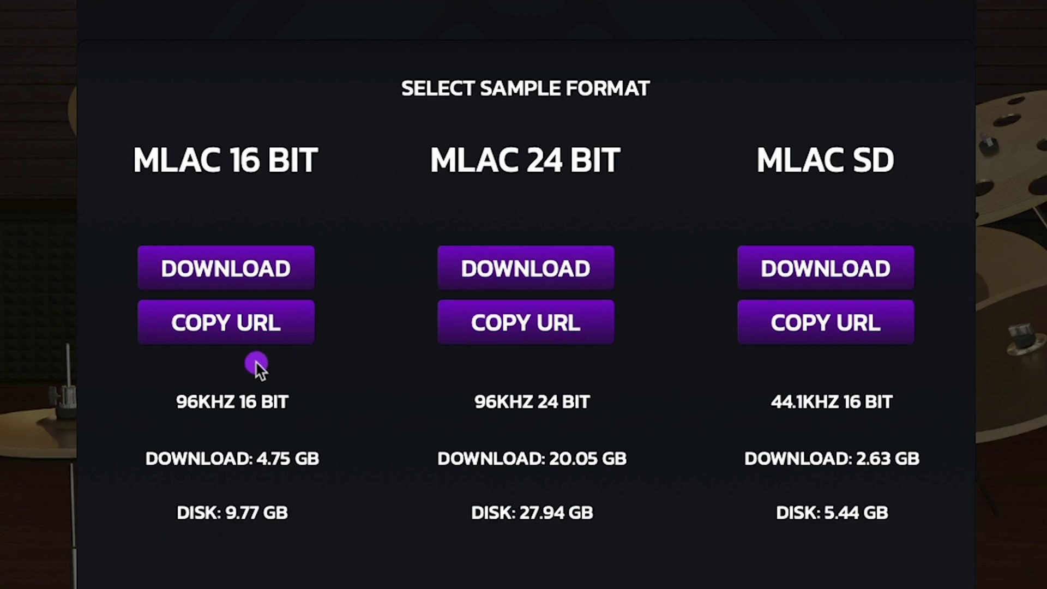
left_click(258, 324)
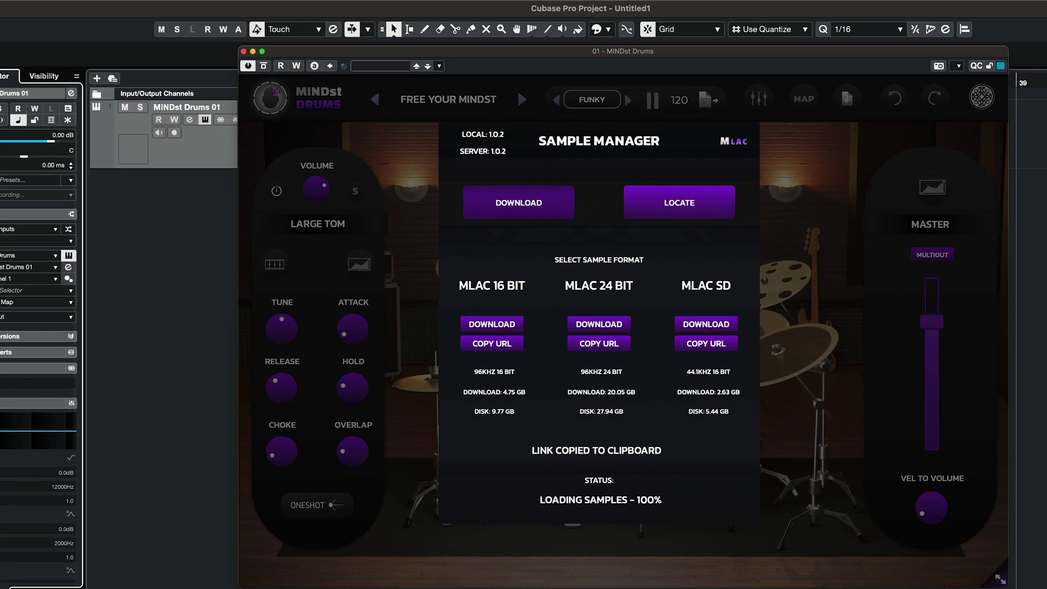
Paste the copied link into Chrome and save MINDst Drums 16Bit.zip to Downloads.
key("super+Tab")
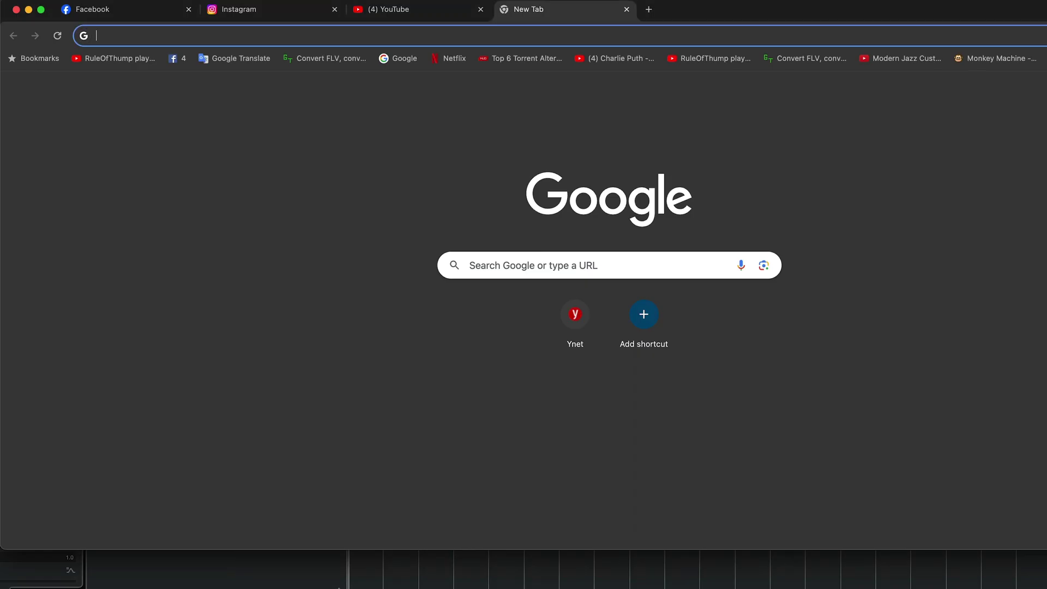
left_click(531, 41)
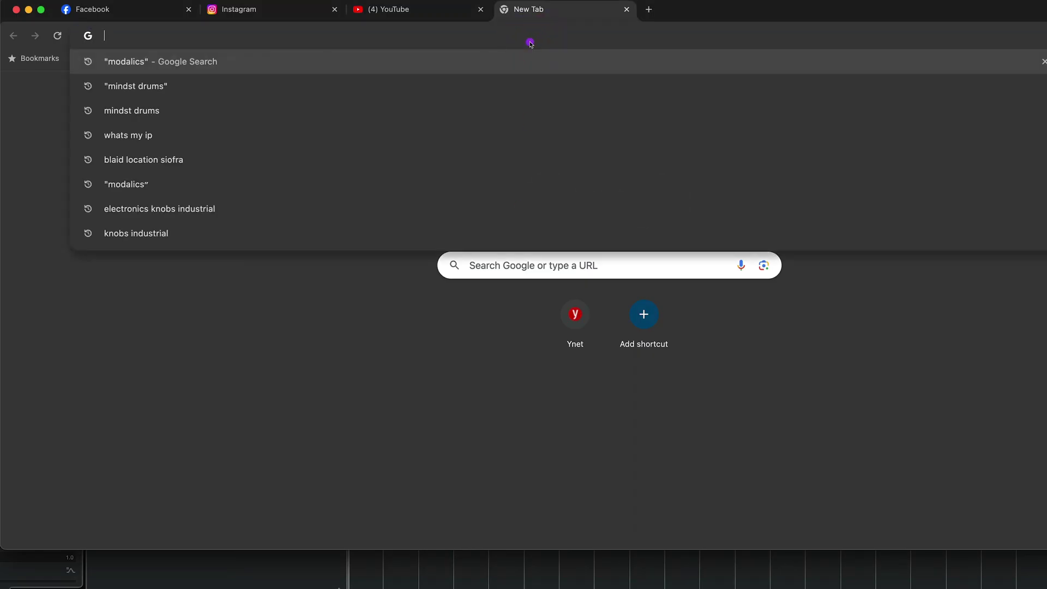
key("super+v")
key("Return")
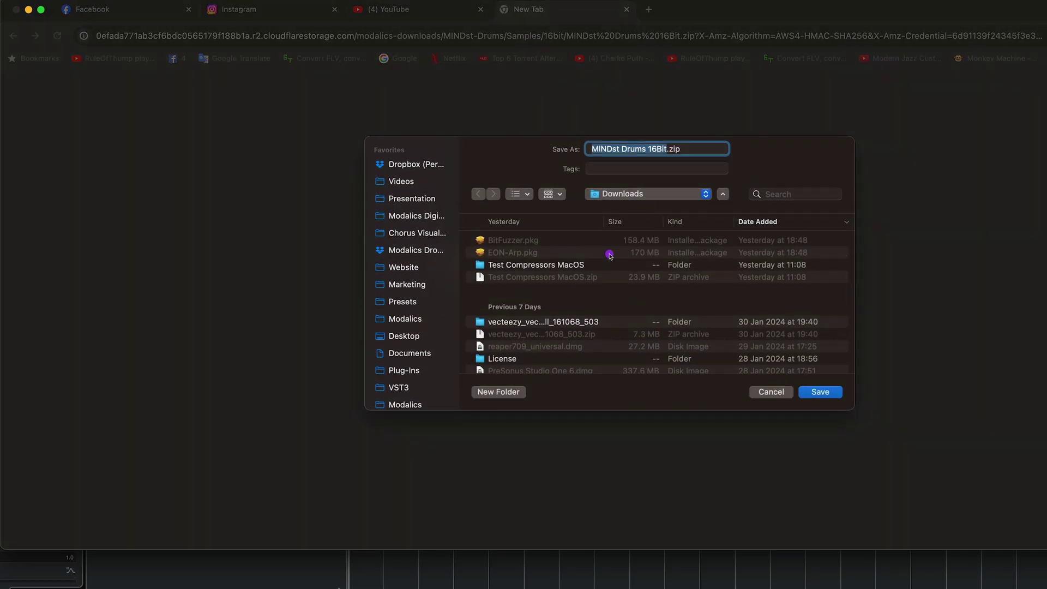
left_click(821, 391)
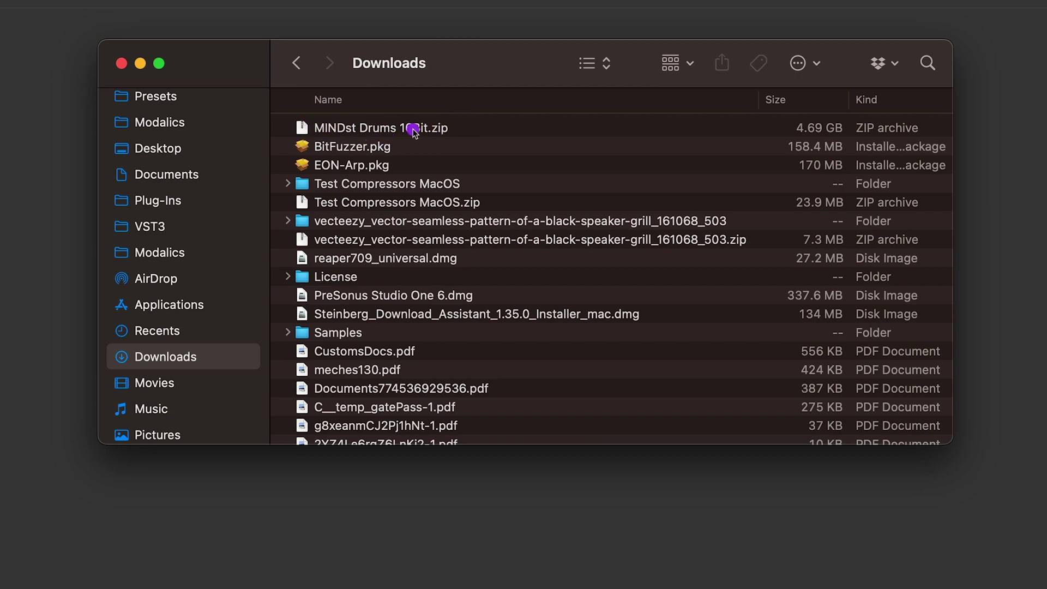
Extract MINDst Drums 16Bit.zip in Downloads with Archive Utility.
double_click(412, 130)
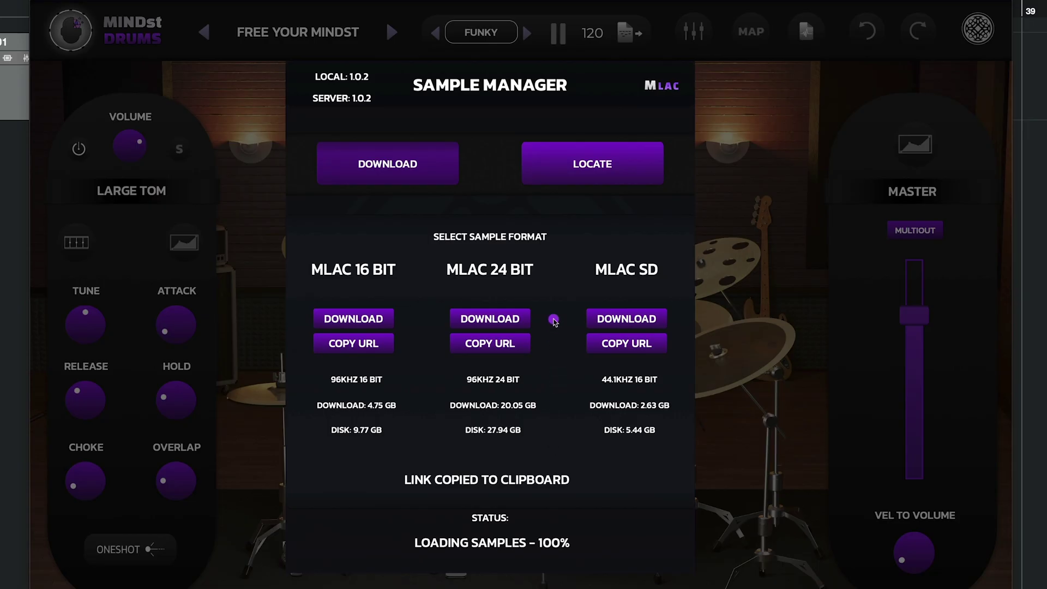
Locate the samples by choosing the Downloads > MINDst Drums 16Bit folder as the sample location.
left_click(569, 175)
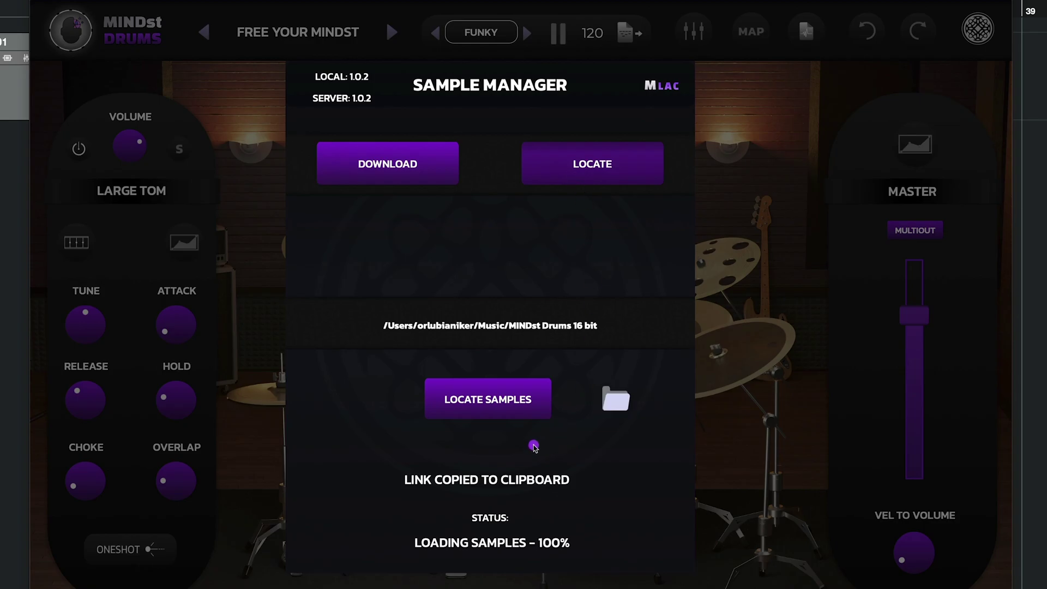
left_click(623, 383)
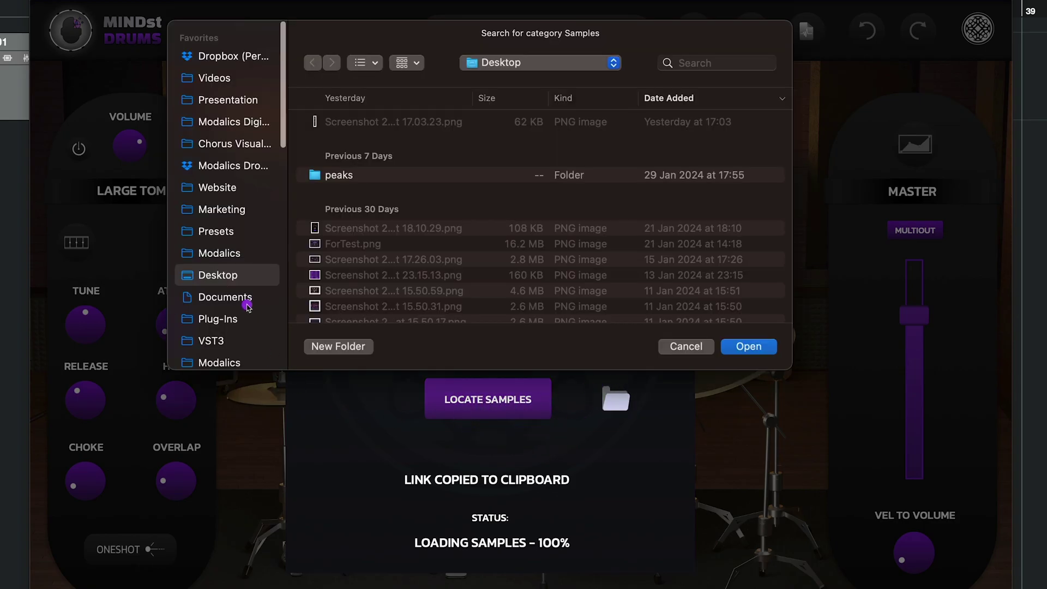
scroll(243, 303, "down", 3)
left_click(240, 301)
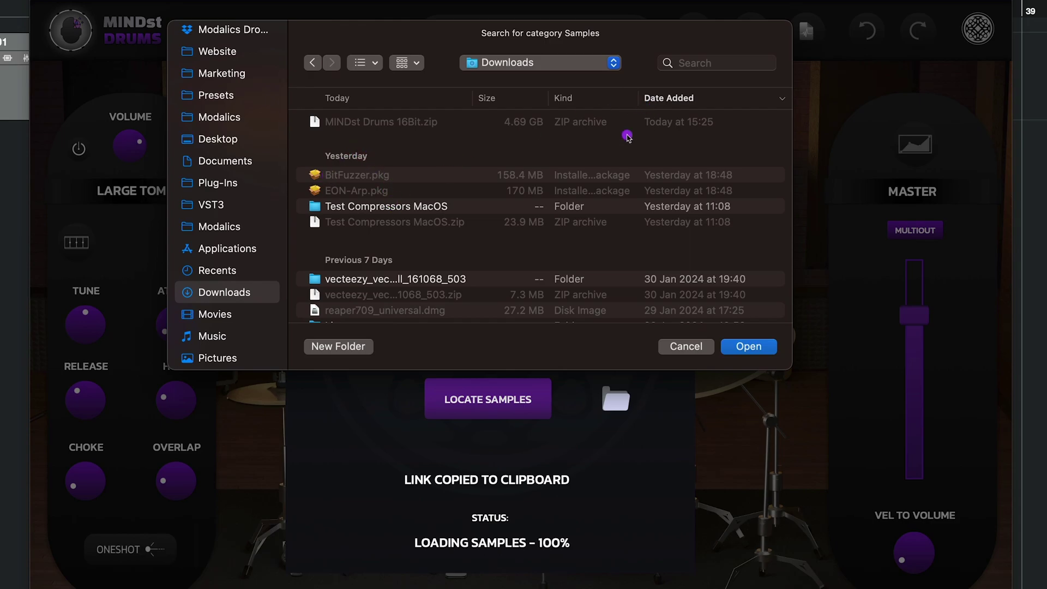
scroll(418, 195, "down", 10)
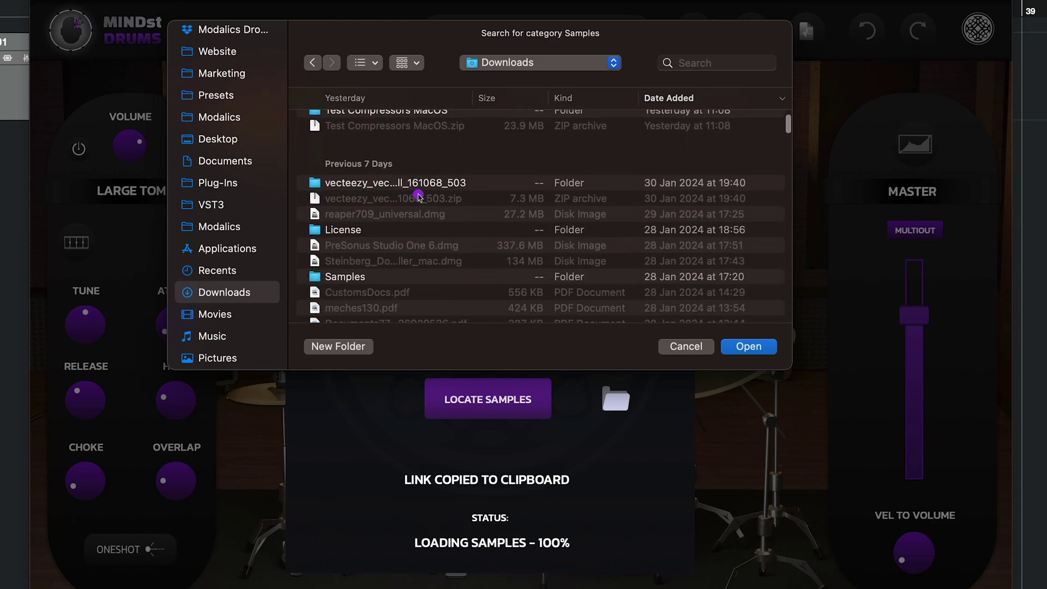
scroll(371, 199, "down", 3)
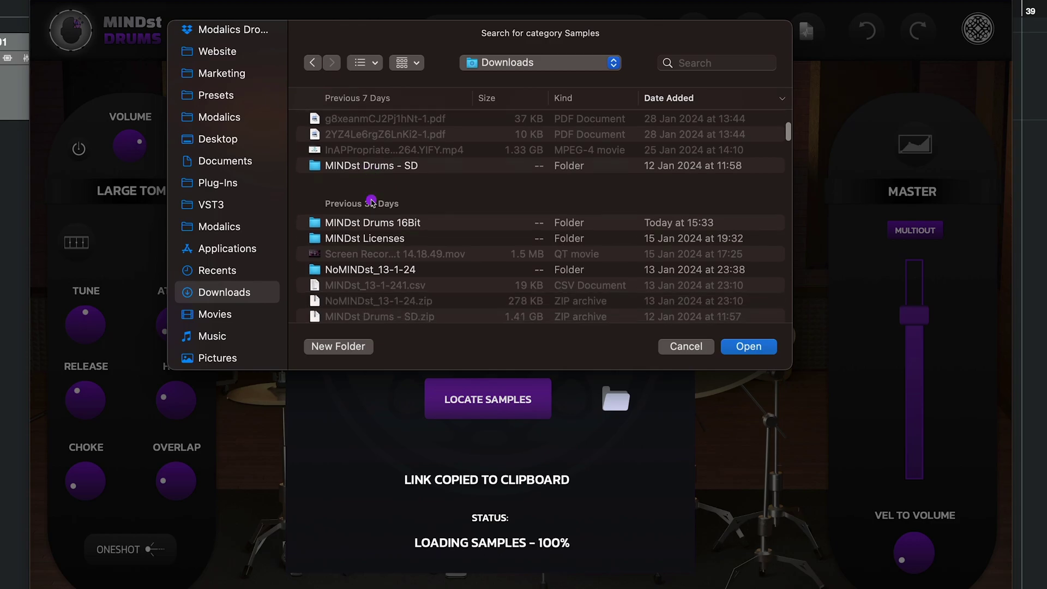
double_click(419, 212)
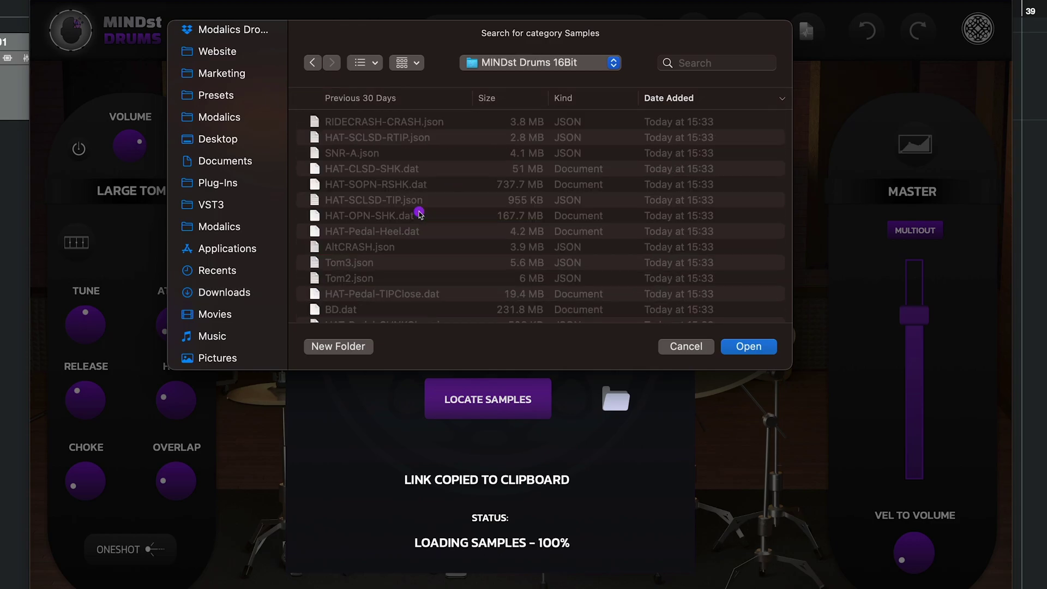
scroll(400, 158, "down", 2)
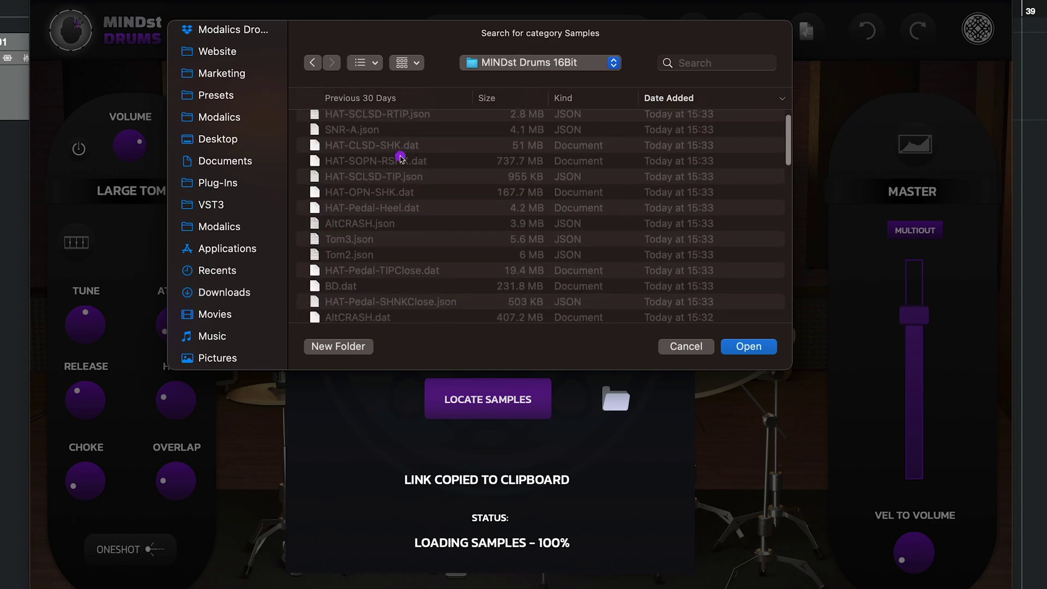
left_click(743, 348)
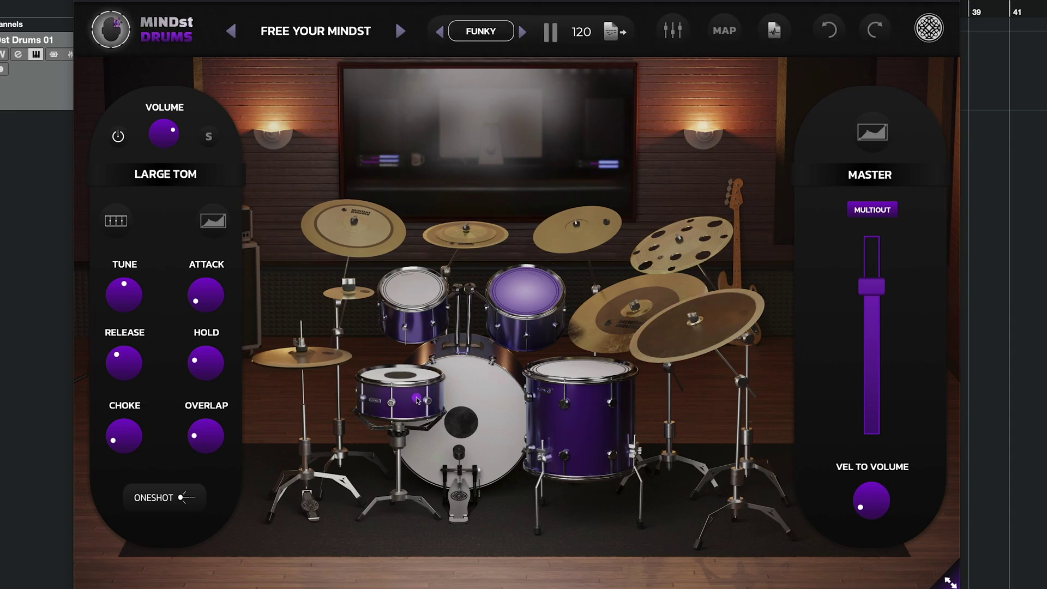
Audition the snare and small tom, close Sample Manager, and view the presets without changing them.
left_click(388, 394)
left_click(413, 292)
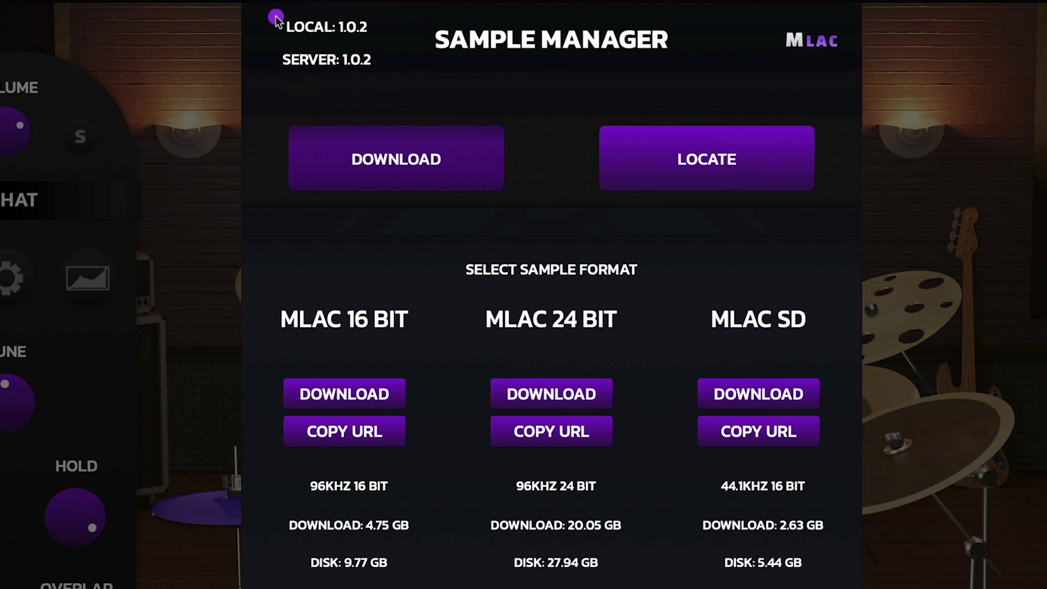
left_click(159, 184)
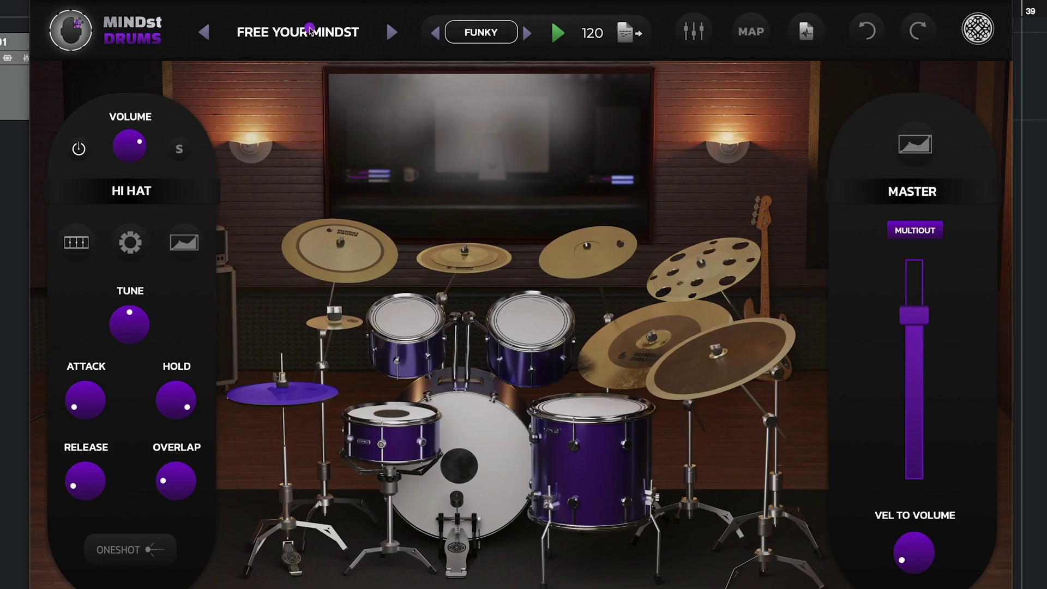
left_click(309, 33)
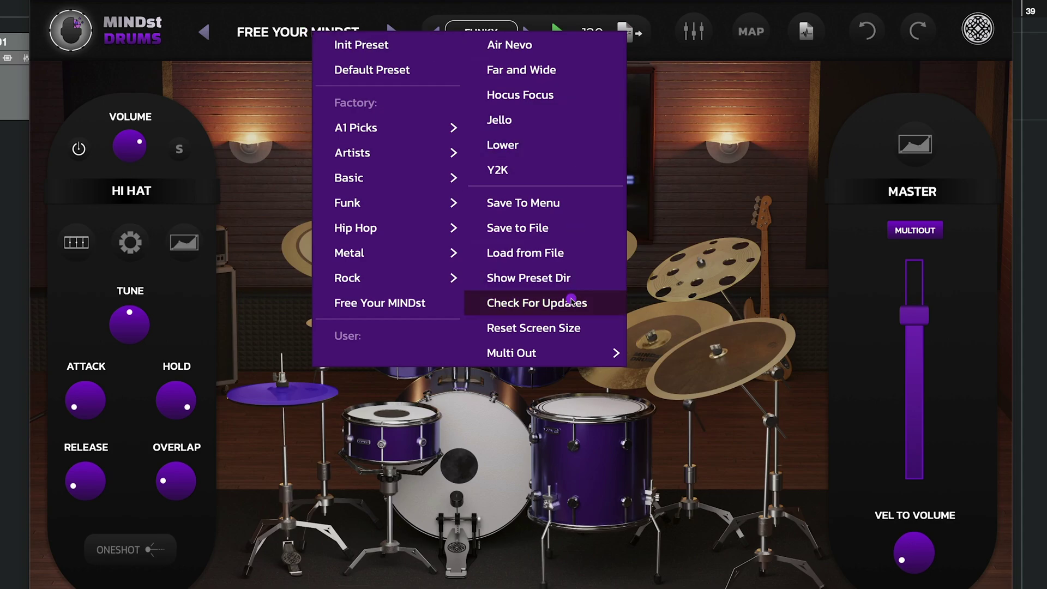
left_click(664, 169)
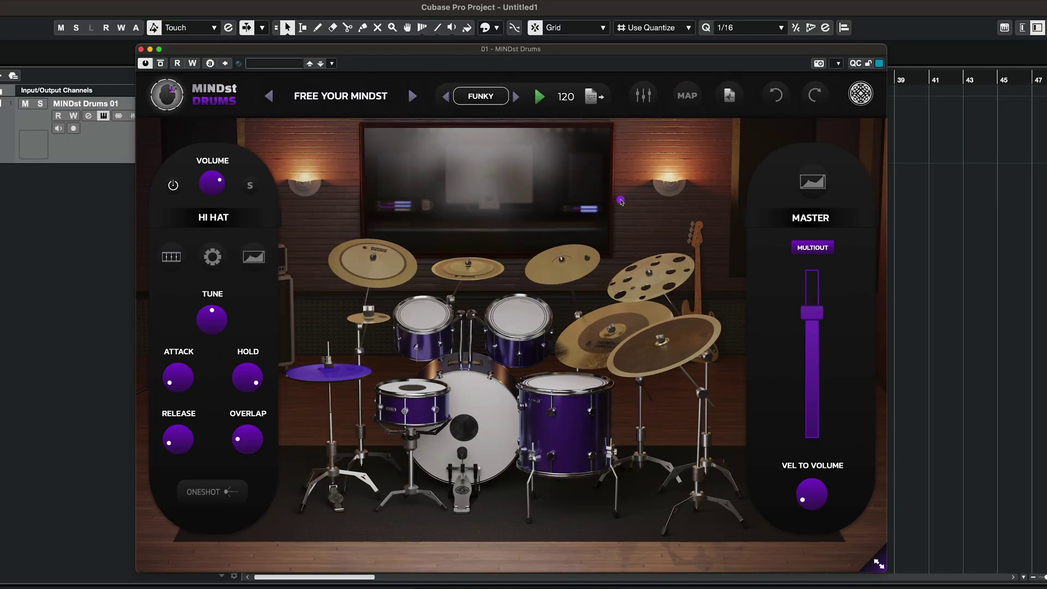